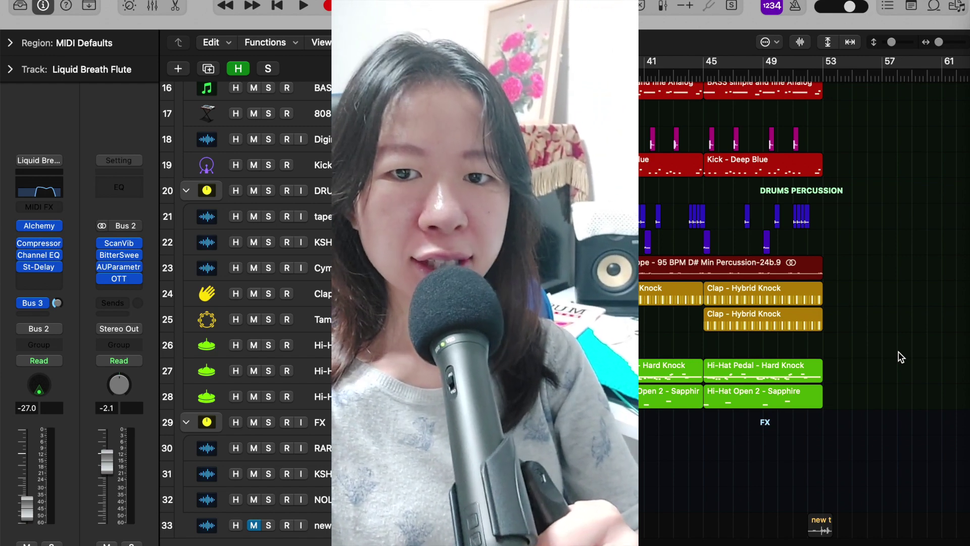
# Step: Play the beat and solo the Night Walk Chop Vox track to hear only the chop
pyautogui.scroll(7, 874, 345)
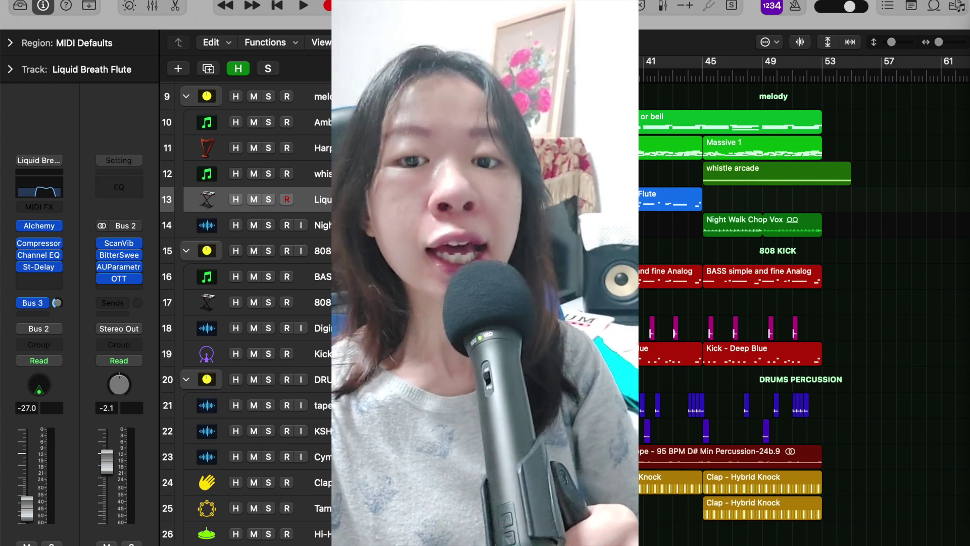
pyautogui.scroll(-7, 901, 356)
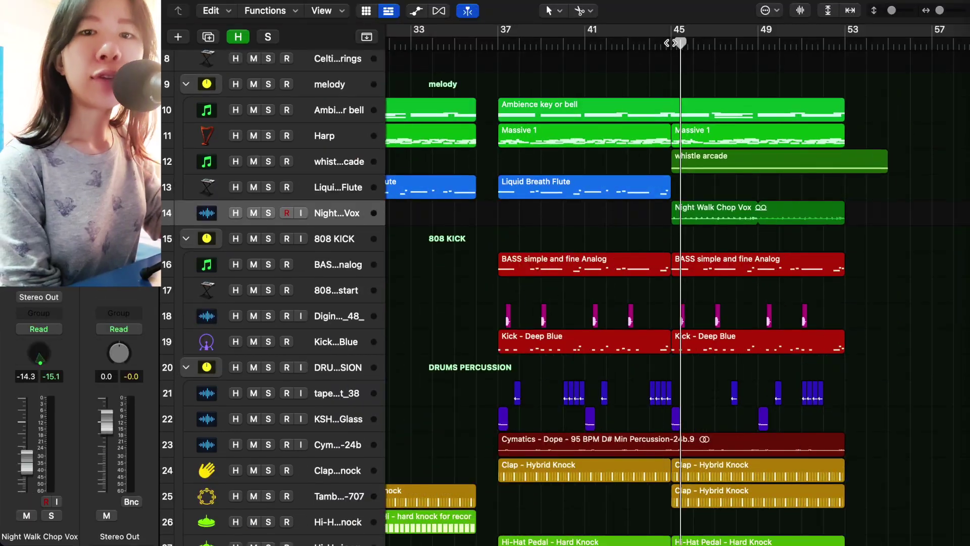
pyautogui.press('space')
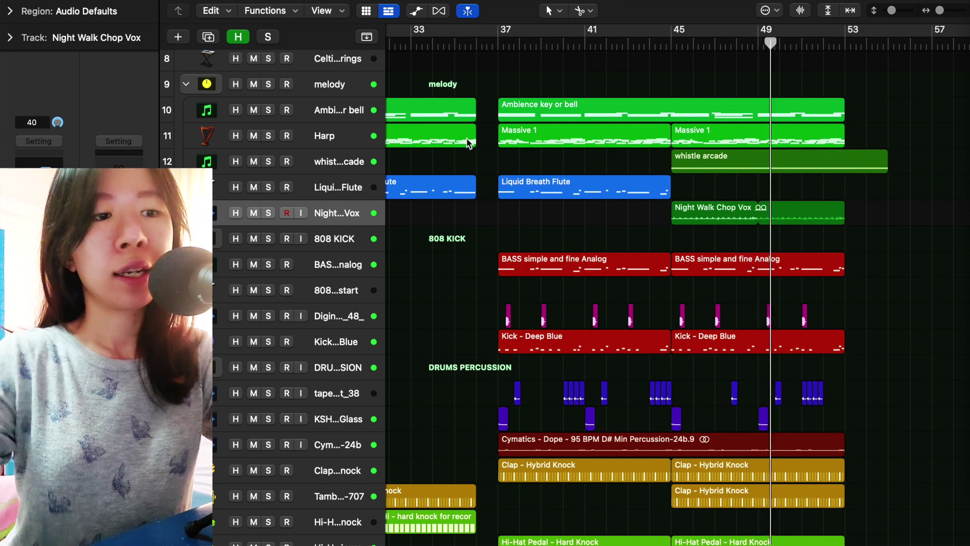
pyautogui.click(269, 213)
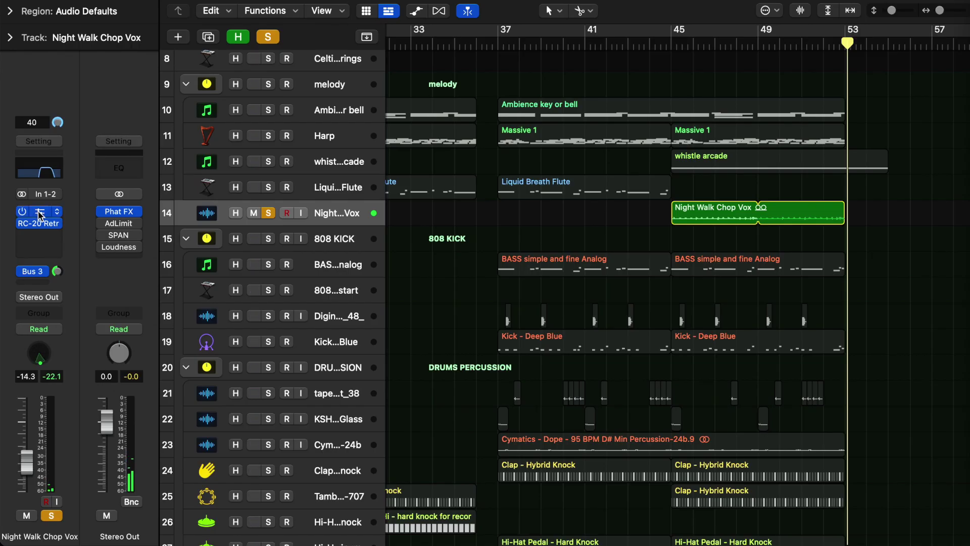
# Step: Show the vocal chop's Channel EQ settings and browse the RC-20 effect presets
pyautogui.click(41, 212)
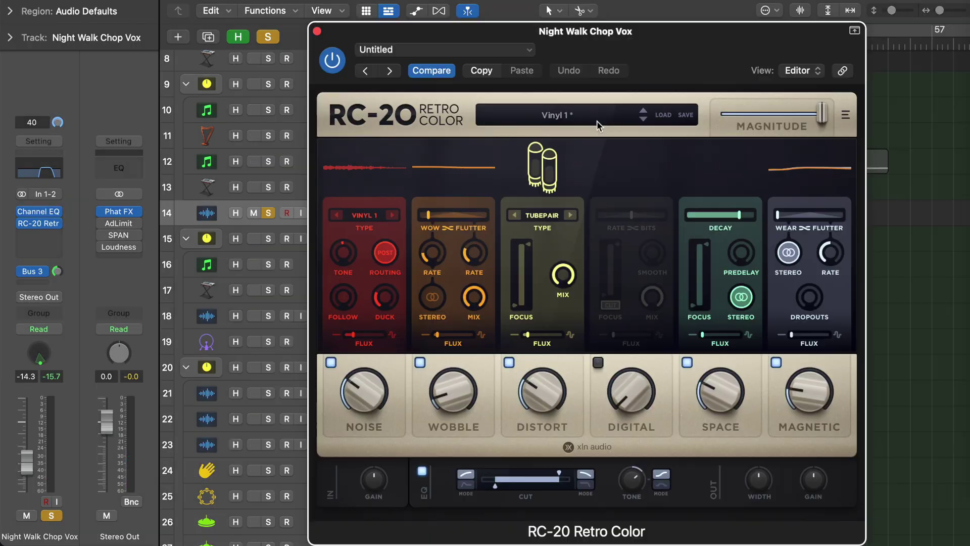
pyautogui.click(599, 126)
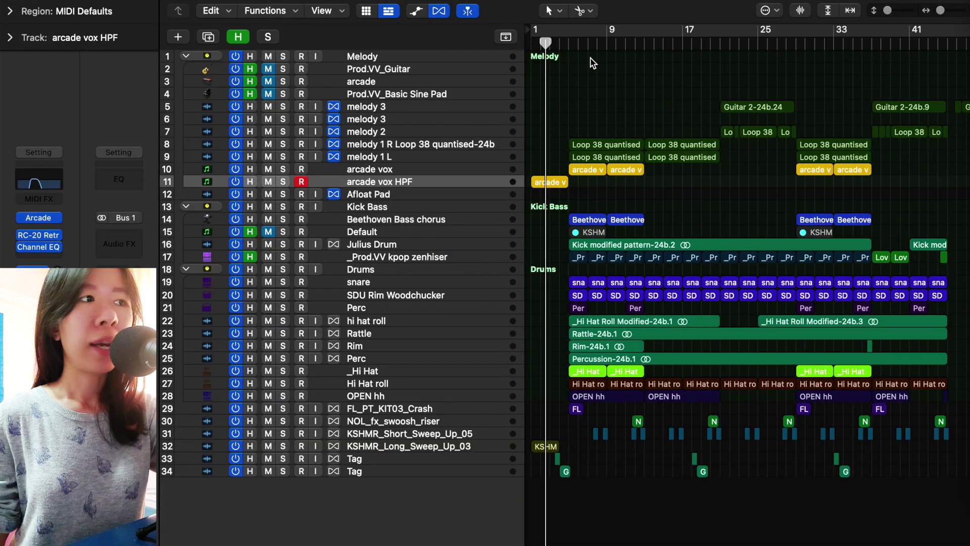
# Step: Open the arcade vox region's 11 notes in the Piano Roll and solo the arcade vox HPF track
pyautogui.doubleClick(626, 164)
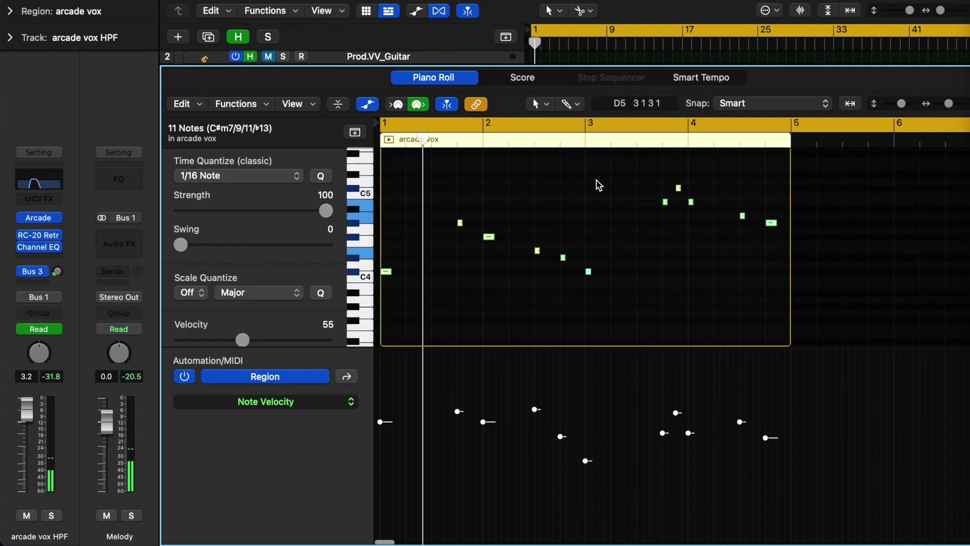
pyautogui.click(52, 516)
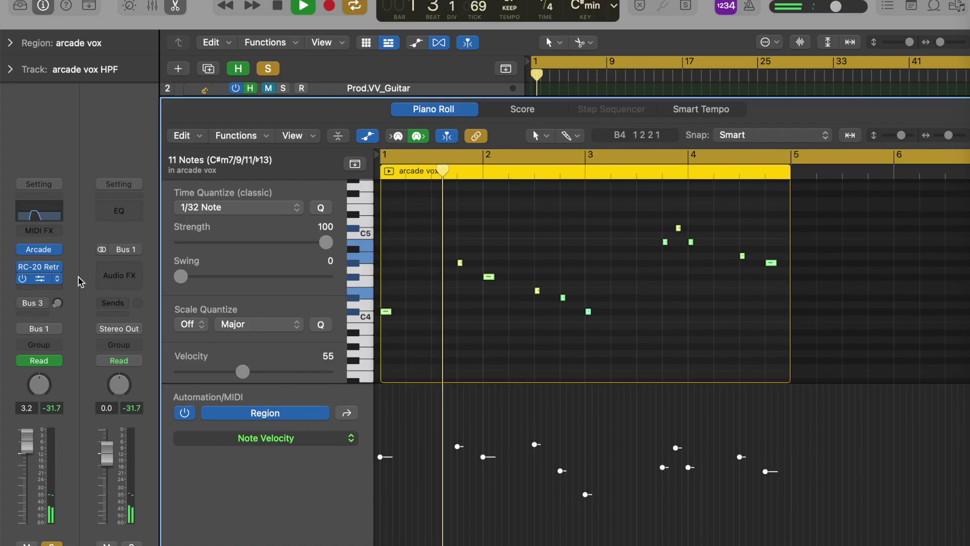
# Step: Bring up the channel strip's Channel EQ settings
pyautogui.click(39, 279)
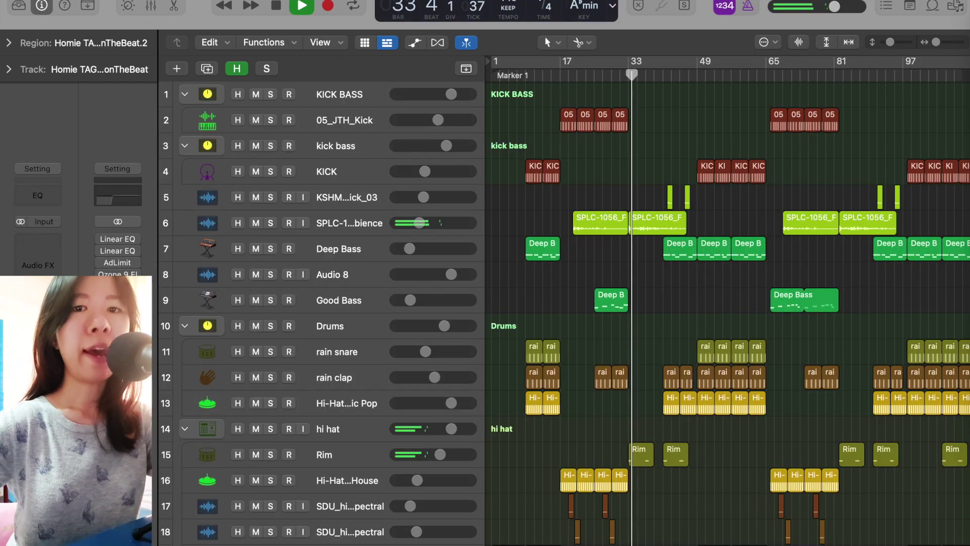
pyautogui.scroll(-10, 347, 211)
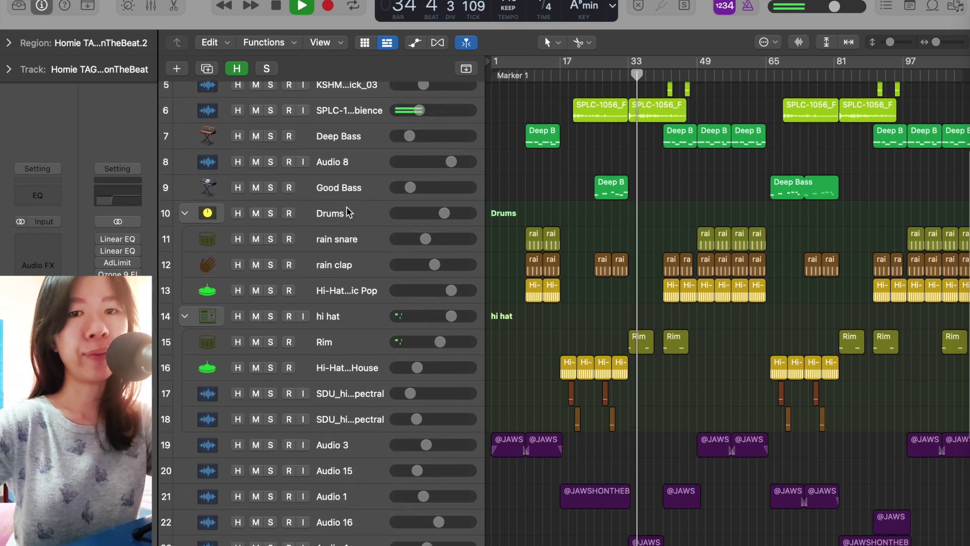
pyautogui.scroll(6, 347, 211)
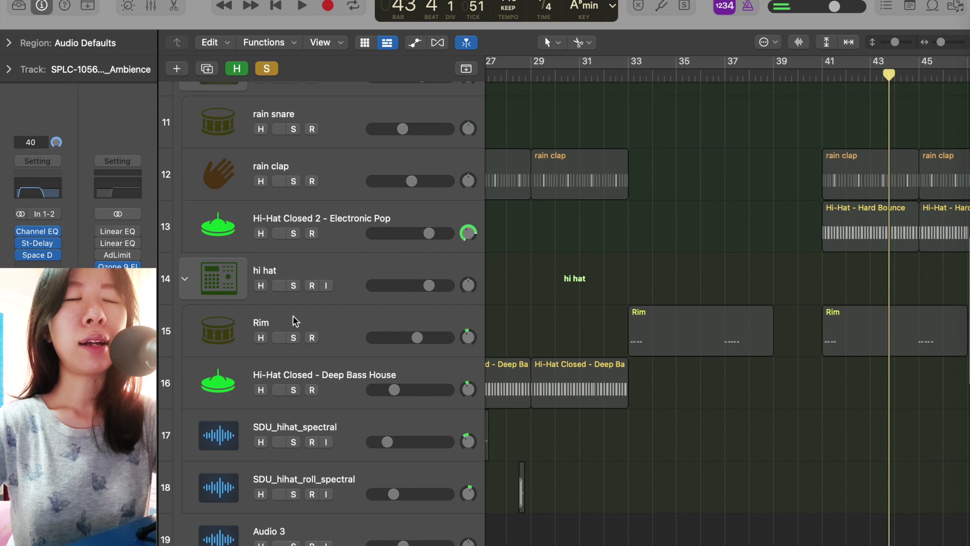
# Step: Solo the Rim track and play it from bar 33
pyautogui.click(292, 321)
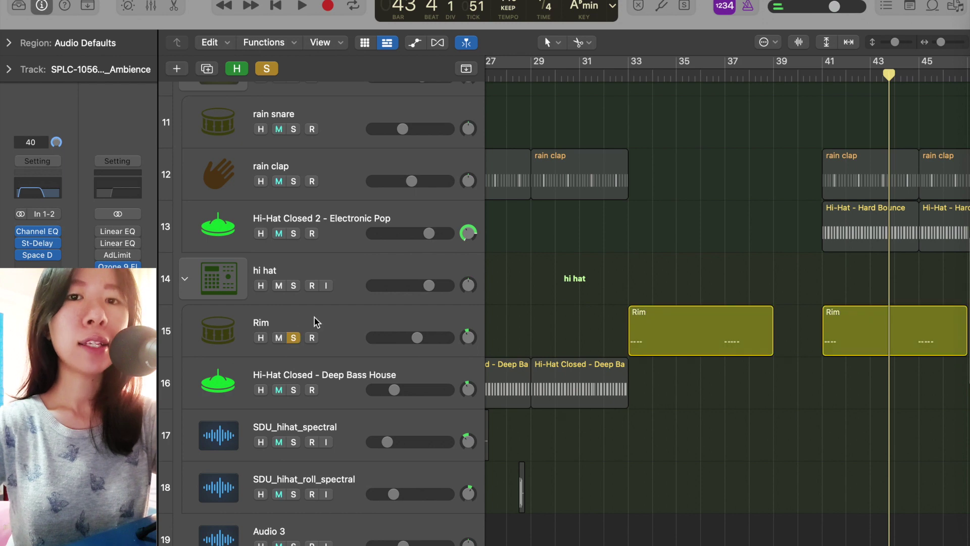
pyautogui.click(629, 77)
pyautogui.press('space')
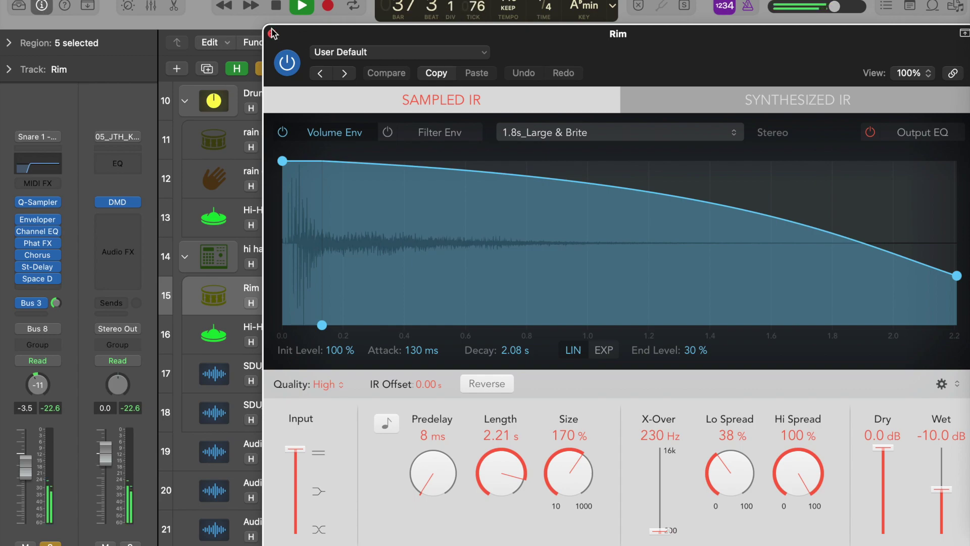
# Step: Close the Rim reverb settings, unsolo the Rim track and play the full arrangement
pyautogui.click(273, 33)
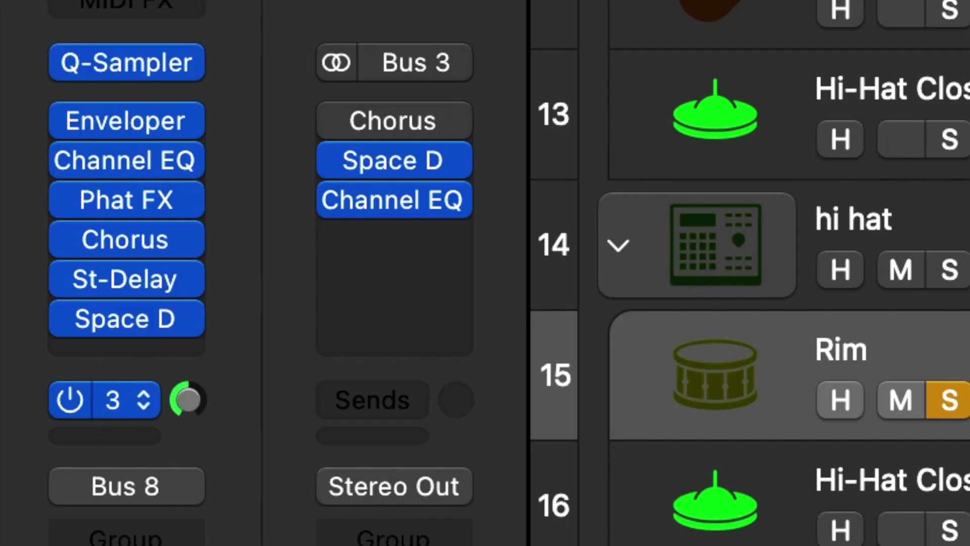
pyautogui.click(954, 402)
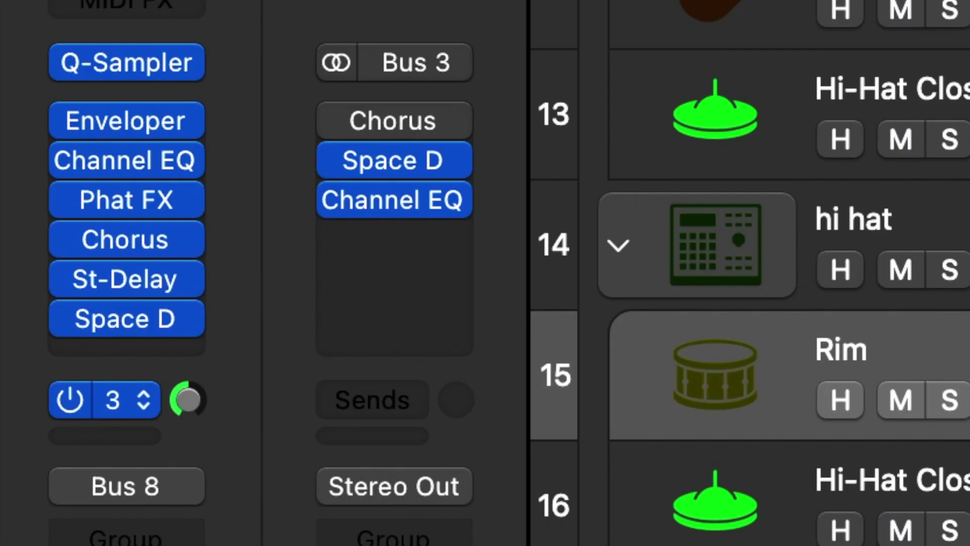
pyautogui.press('space')
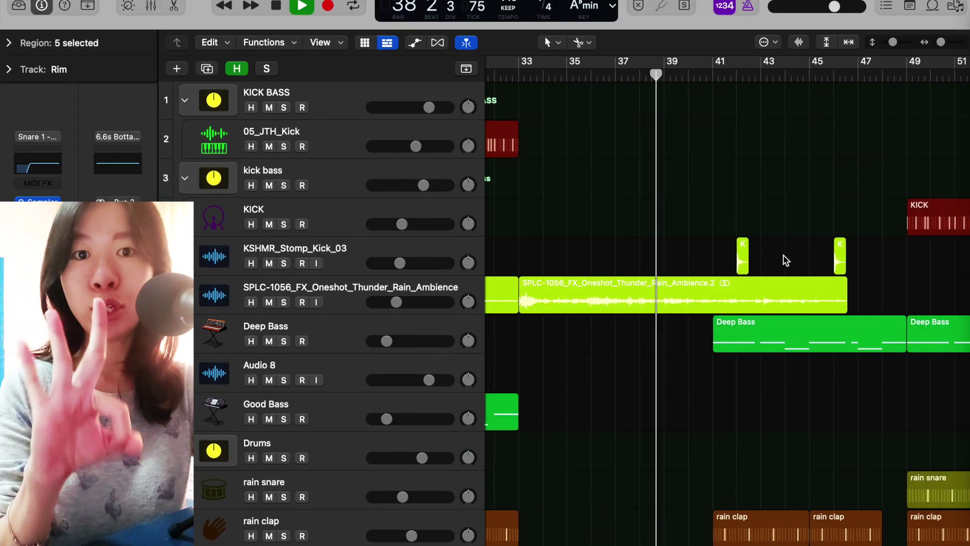
# Step: Solo the rain clap track so it plays together with Hi-Hat Closed 2
pyautogui.scroll(-3, 500, 375)
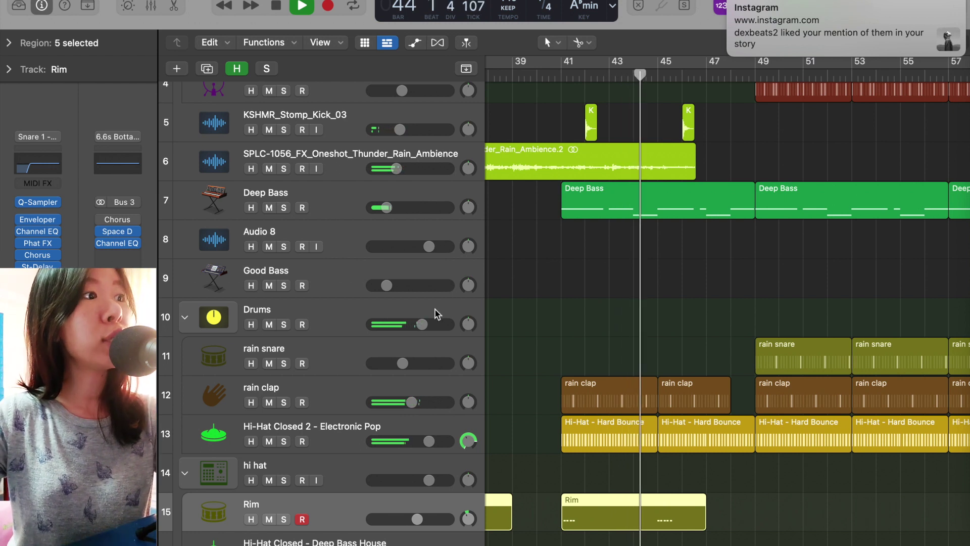
pyautogui.click(284, 402)
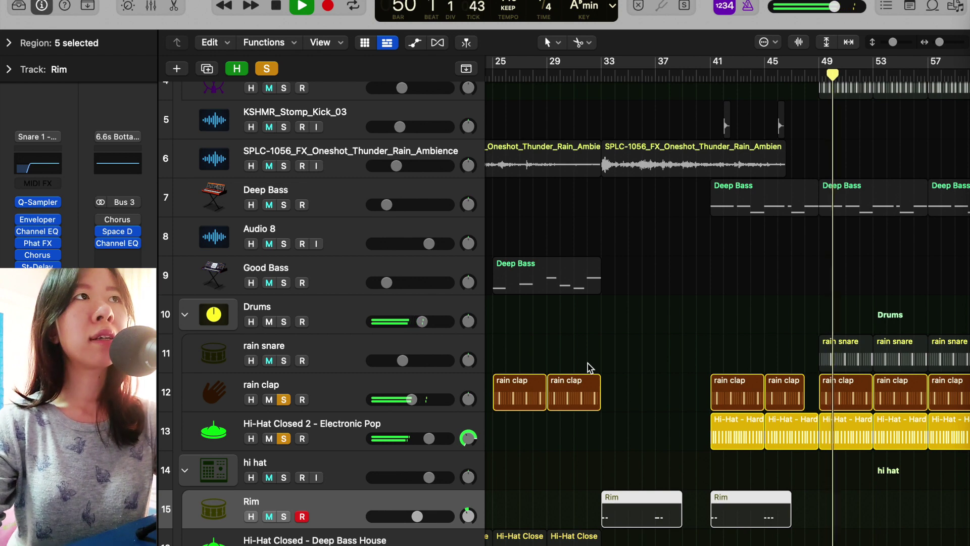
# Step: Zoom the timeline in, stop playback and solo the Deep Bass track
pyautogui.press('super+Right')
pyautogui.press('super+Right')
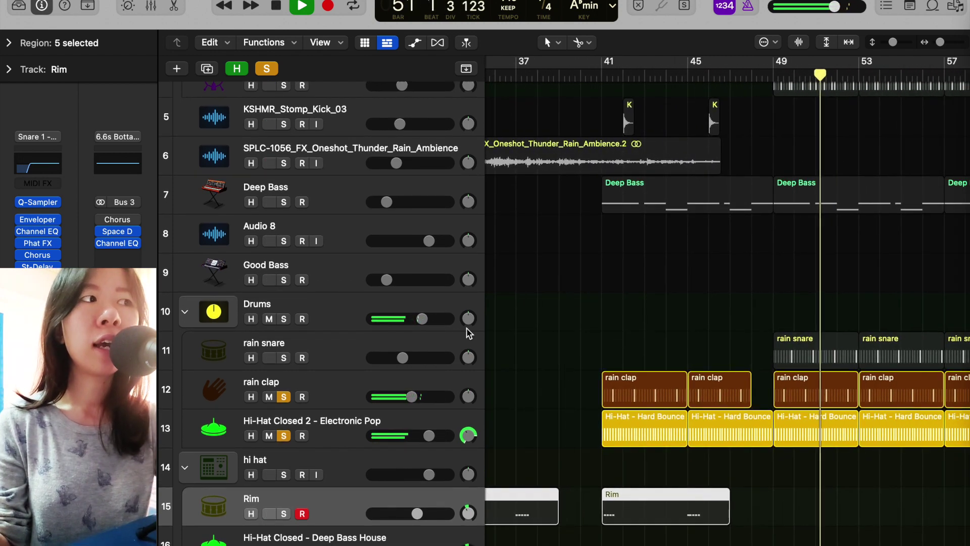
pyautogui.press('space')
pyautogui.click(283, 202)
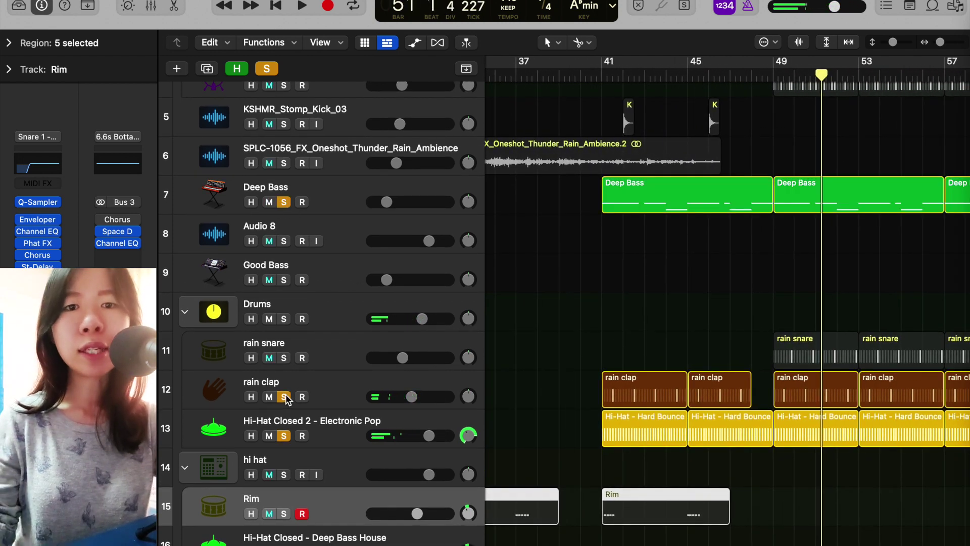
# Step: Clear the rain clap and Hi-Hat Closed 2 solos and move the playhead to bar 41
pyautogui.click(283, 397)
pyautogui.click(284, 436)
pyautogui.press('super+z')
pyautogui.press('super+z')
pyautogui.press('super+z')
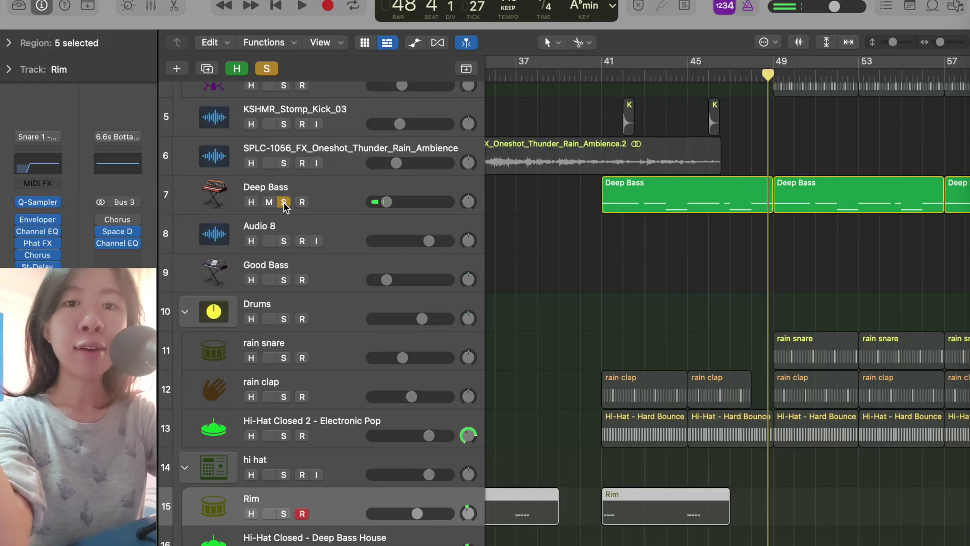
pyautogui.scroll(-5, 561, 281)
pyautogui.scroll(5, 559, 281)
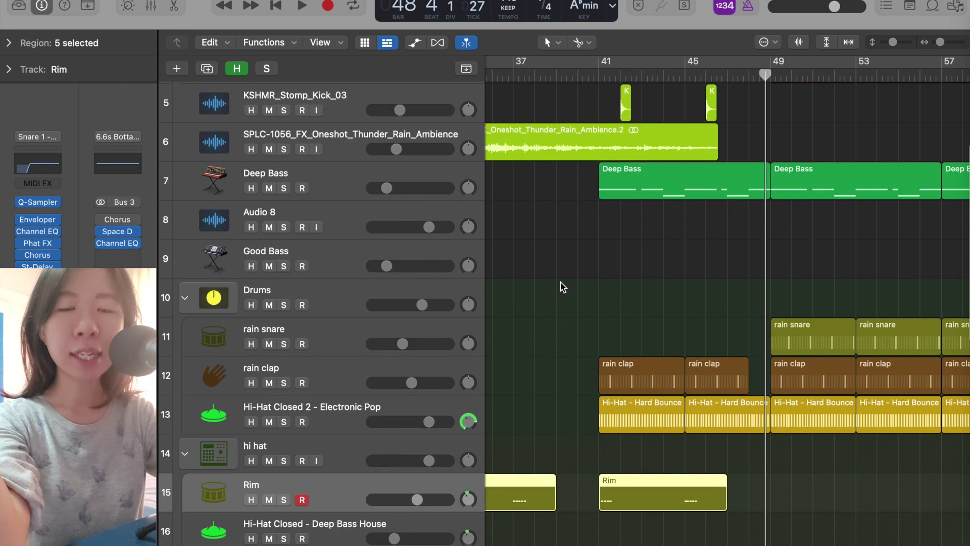
pyautogui.click(610, 75)
# Step: Play from bar 41, then stop and solo the KSHMR_Stomp_Kick_03 track
pyautogui.press('space')
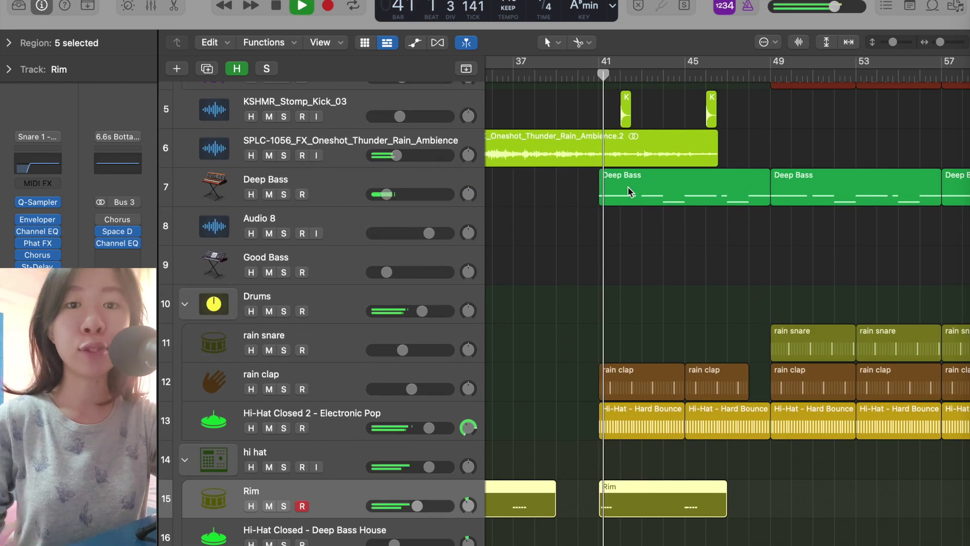
pyautogui.scroll(2, 629, 190)
pyautogui.scroll(1, 631, 195)
pyautogui.press('space')
pyautogui.click(334, 164)
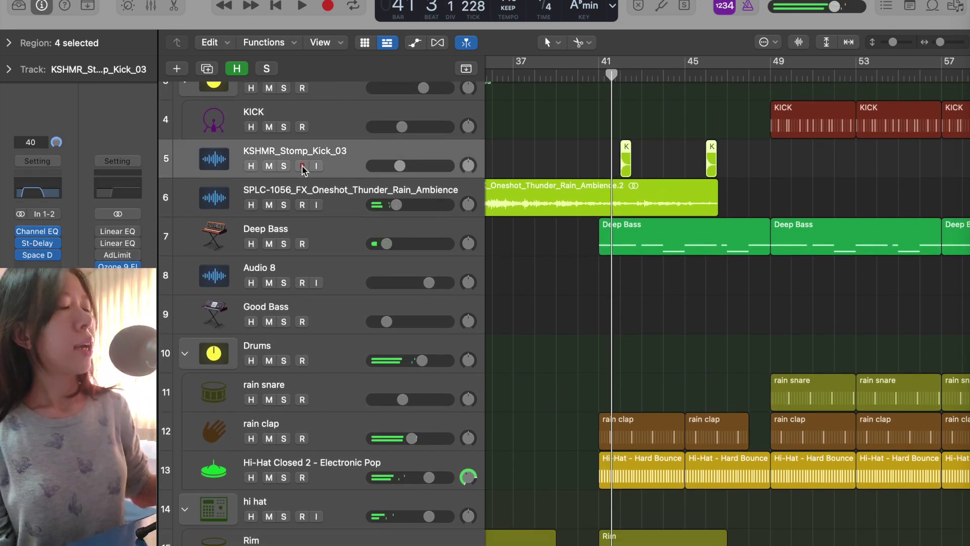
pyautogui.click(284, 166)
# Step: Play the kick from bar 42 zoomed in closely, then show its waveform and Channel EQ
pyautogui.click(620, 75)
pyautogui.press('space')
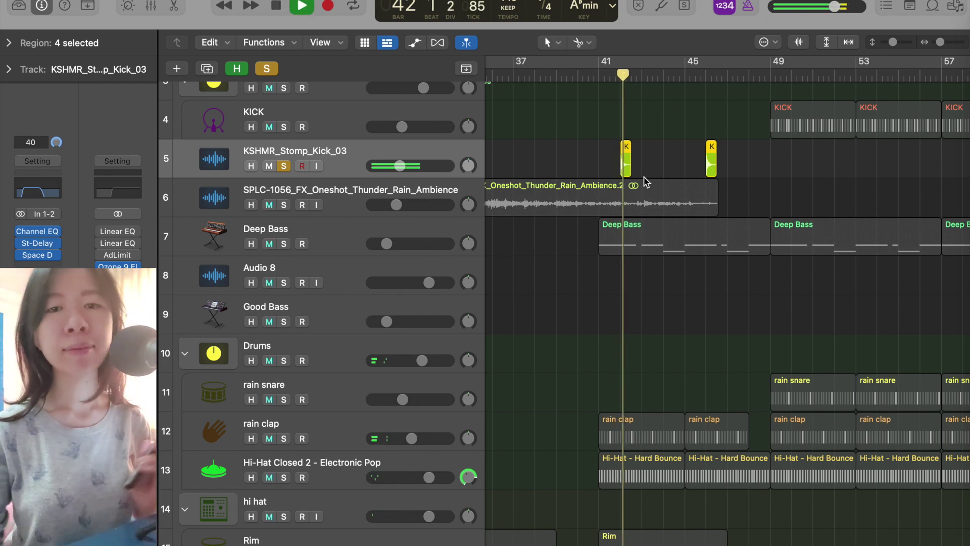
pyautogui.press('super+Right')
pyautogui.press('super+Right')
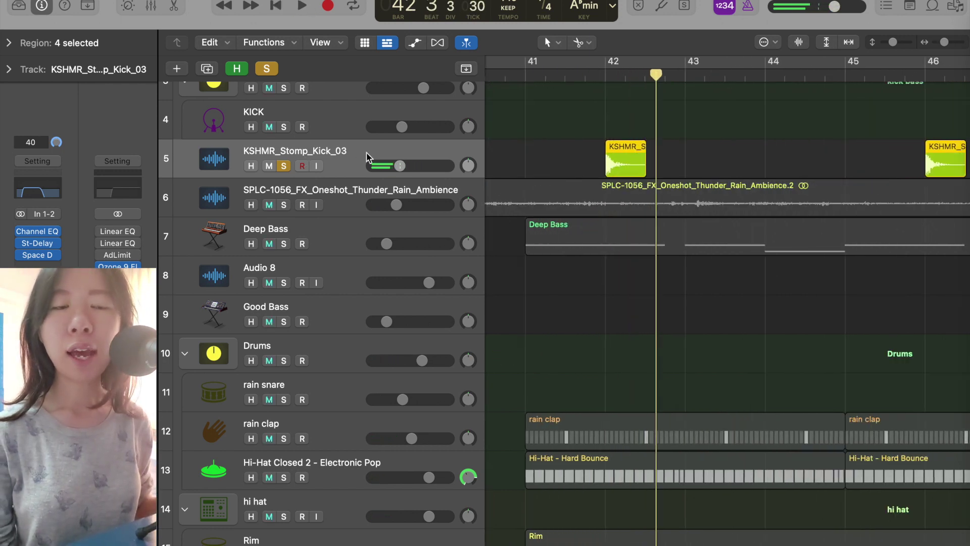
pyautogui.press('space')
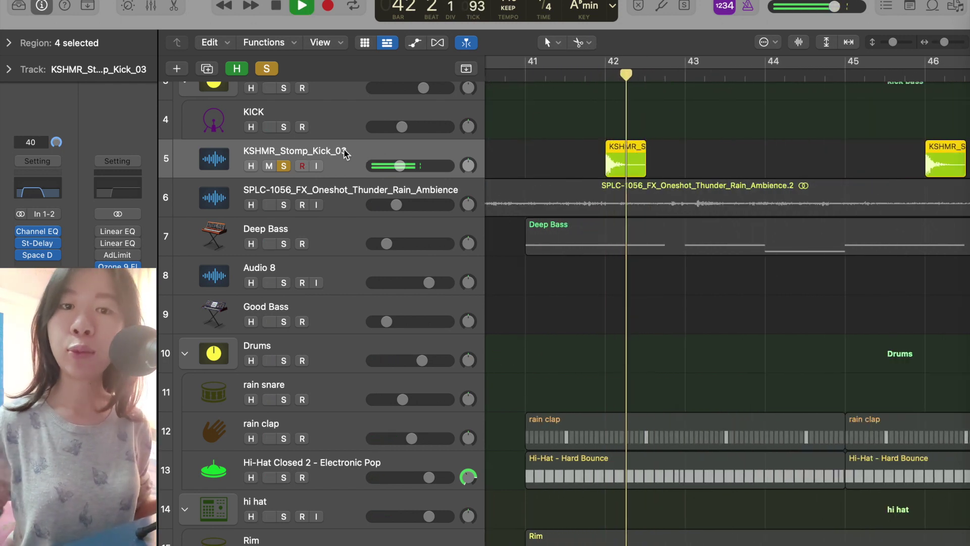
pyautogui.press('space')
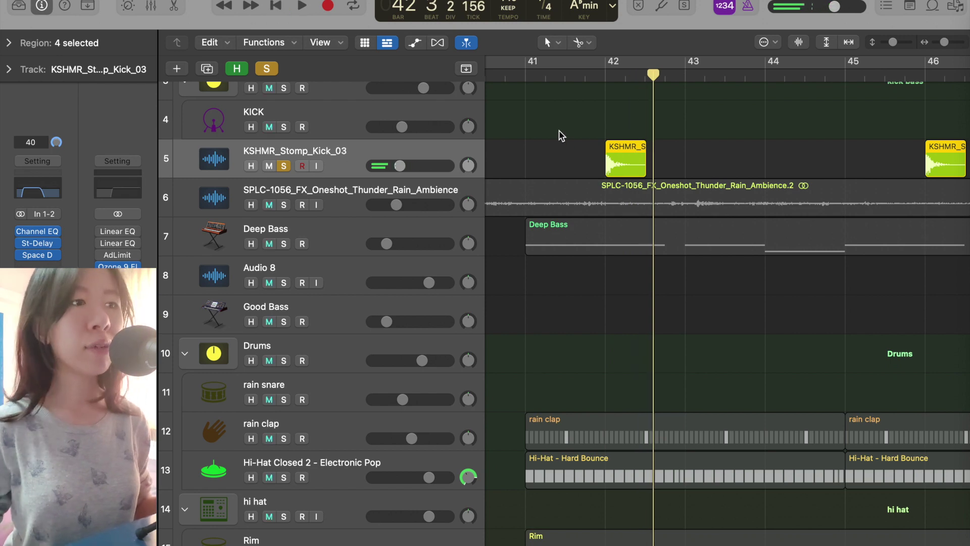
pyautogui.press('super+Right')
pyautogui.press('super+Right')
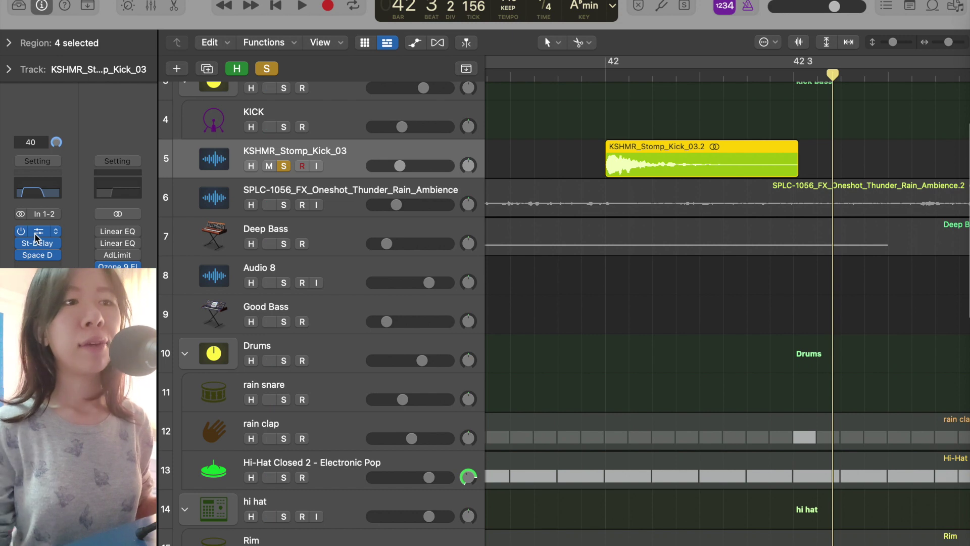
pyautogui.press('e')
pyautogui.press('e')
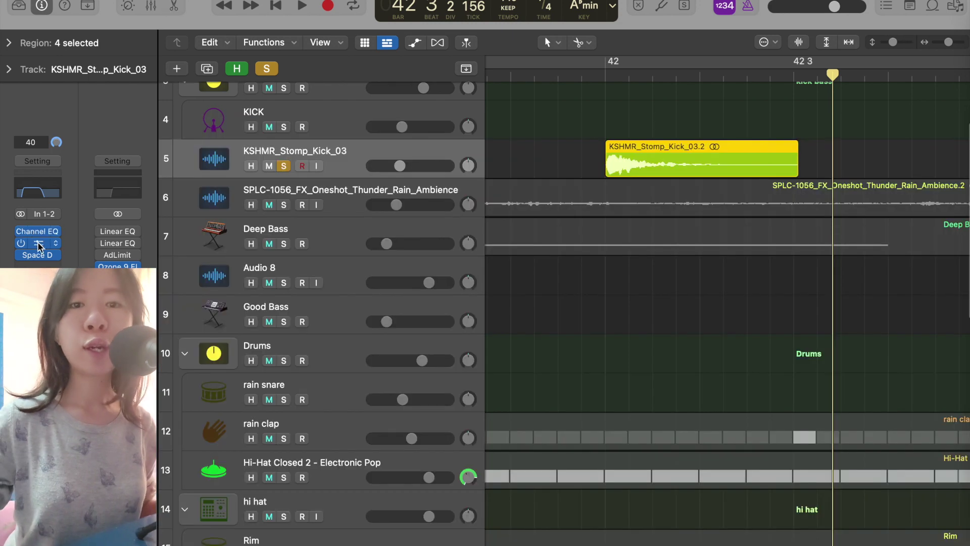
pyautogui.click(37, 236)
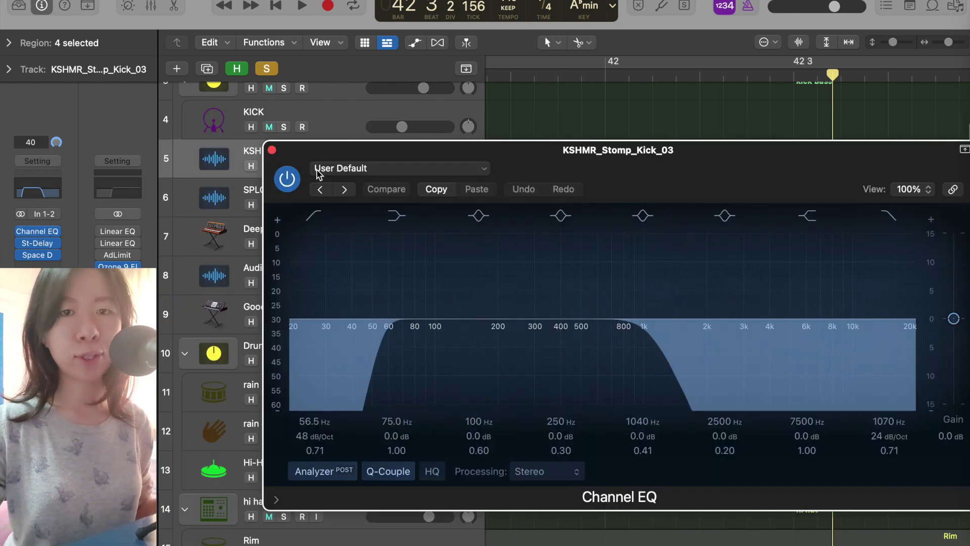
pyautogui.click(37, 243)
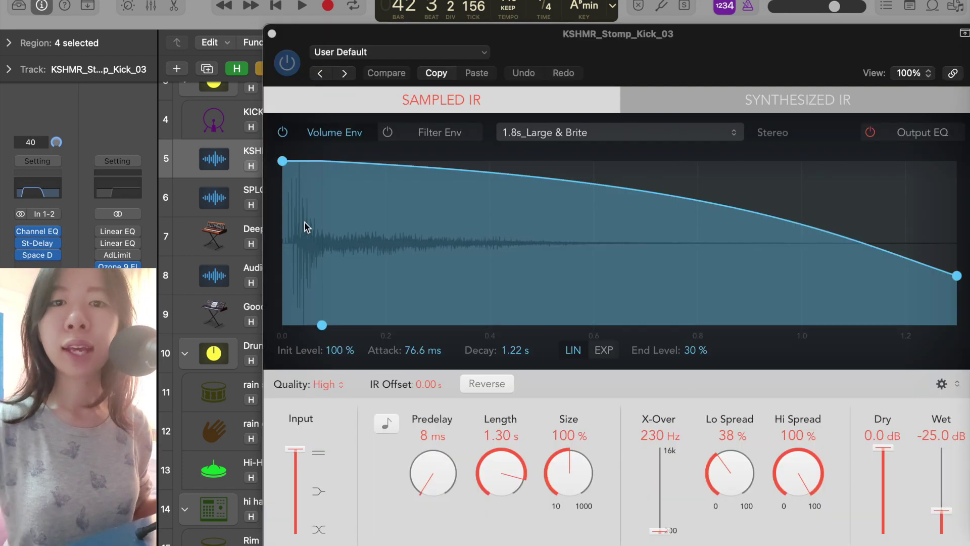
pyautogui.click(272, 33)
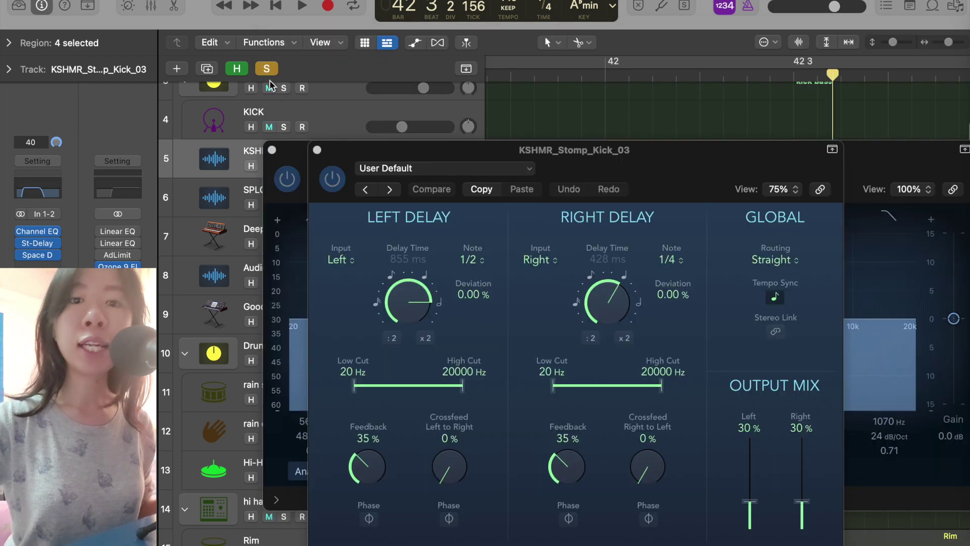
pyautogui.click(318, 150)
pyautogui.click(272, 150)
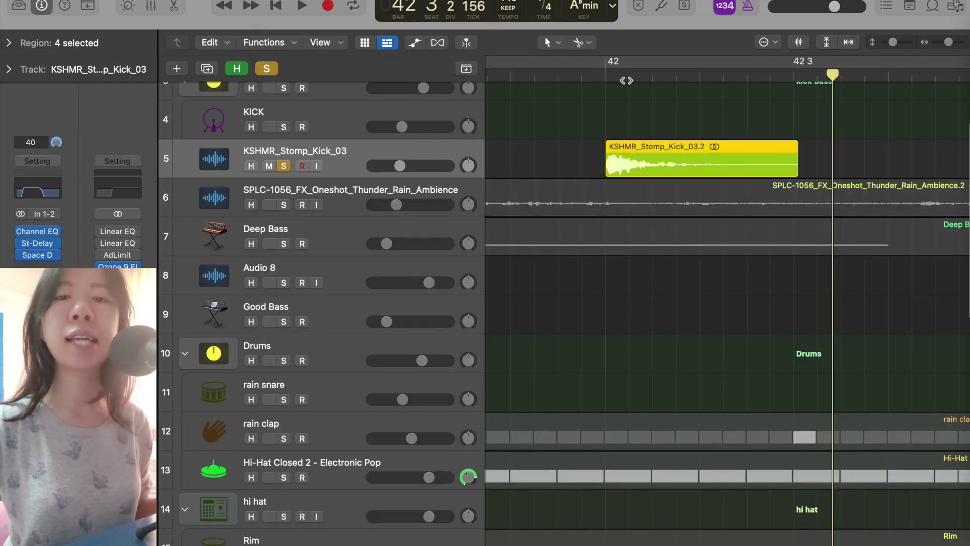